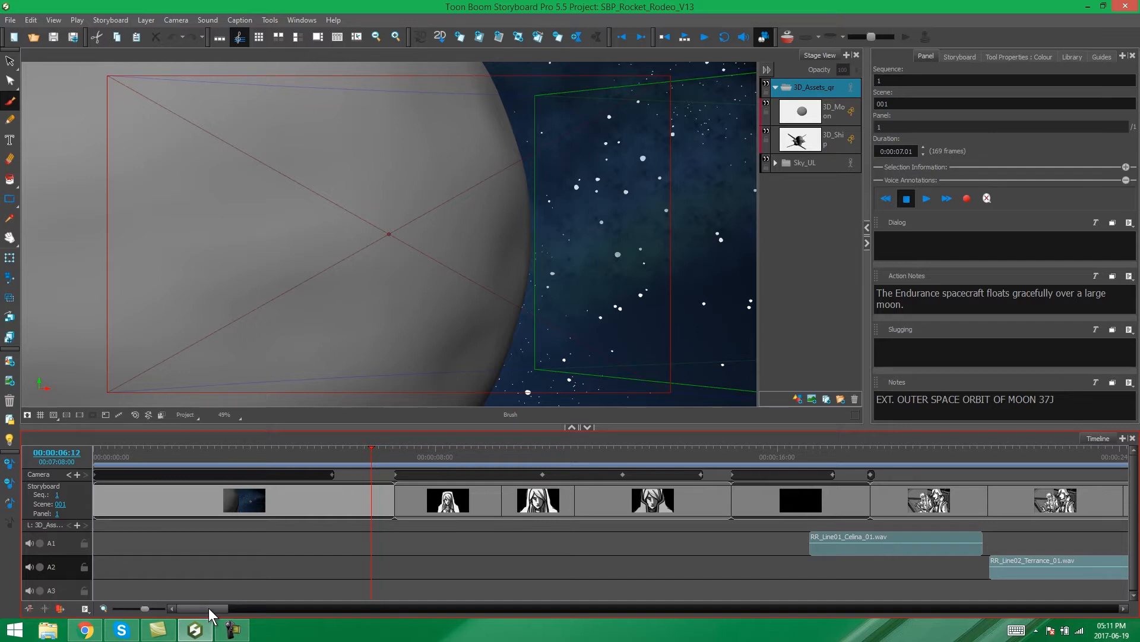
Look through the timeline and select the first panel of scene 081 as the split point.
left_click_drag(209, 608, 469, 610)
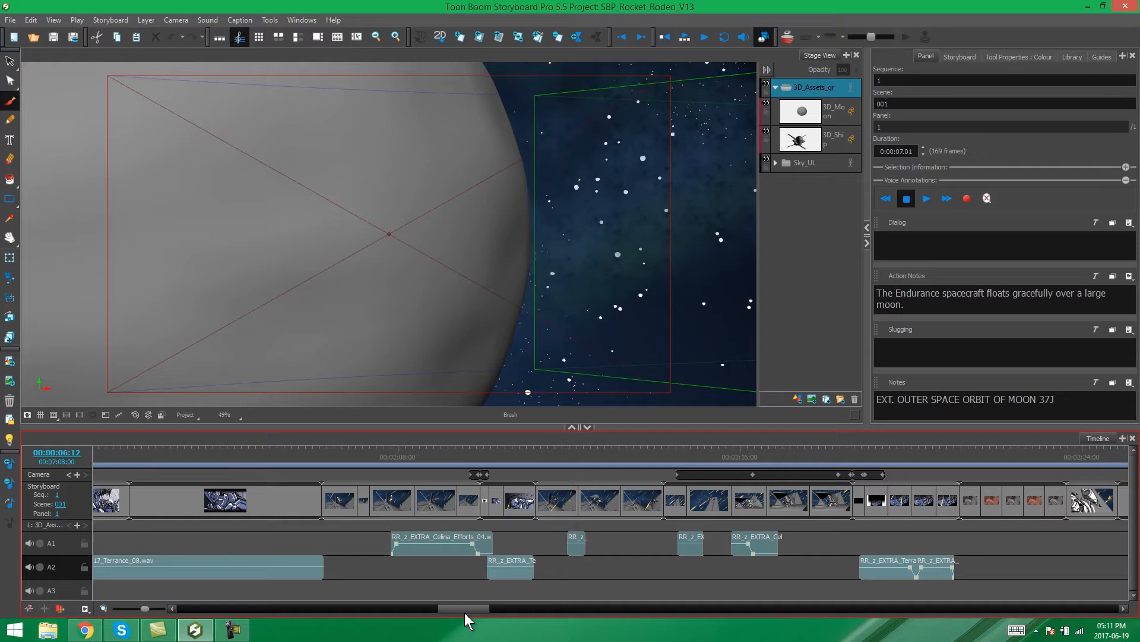
left_click_drag(465, 611, 202, 615)
left_click(448, 508)
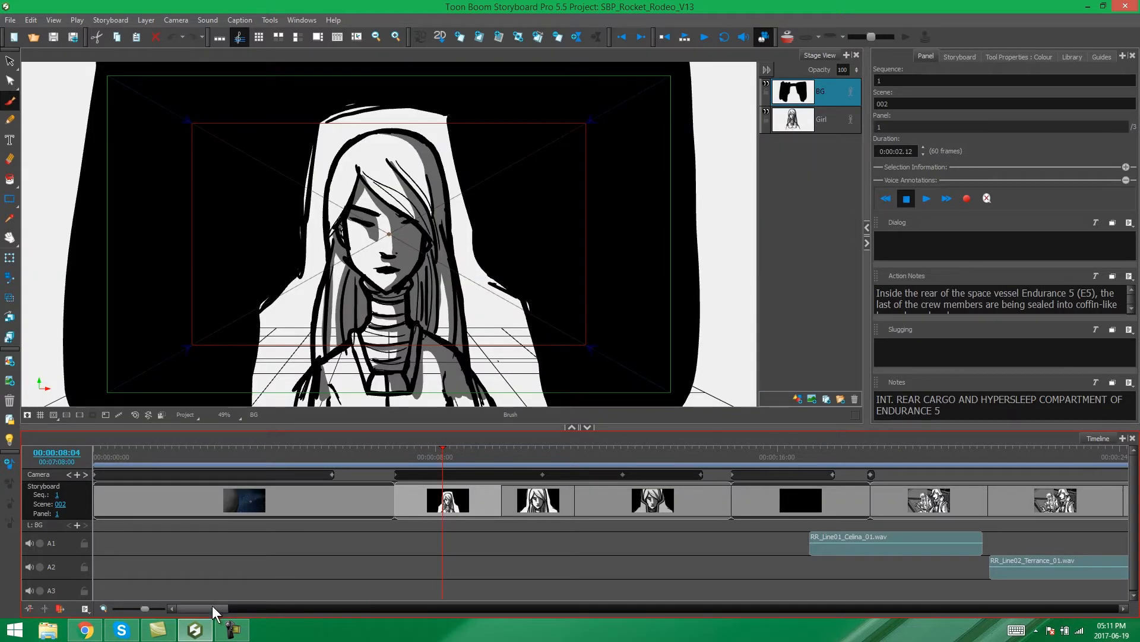
left_click_drag(220, 610, 451, 600)
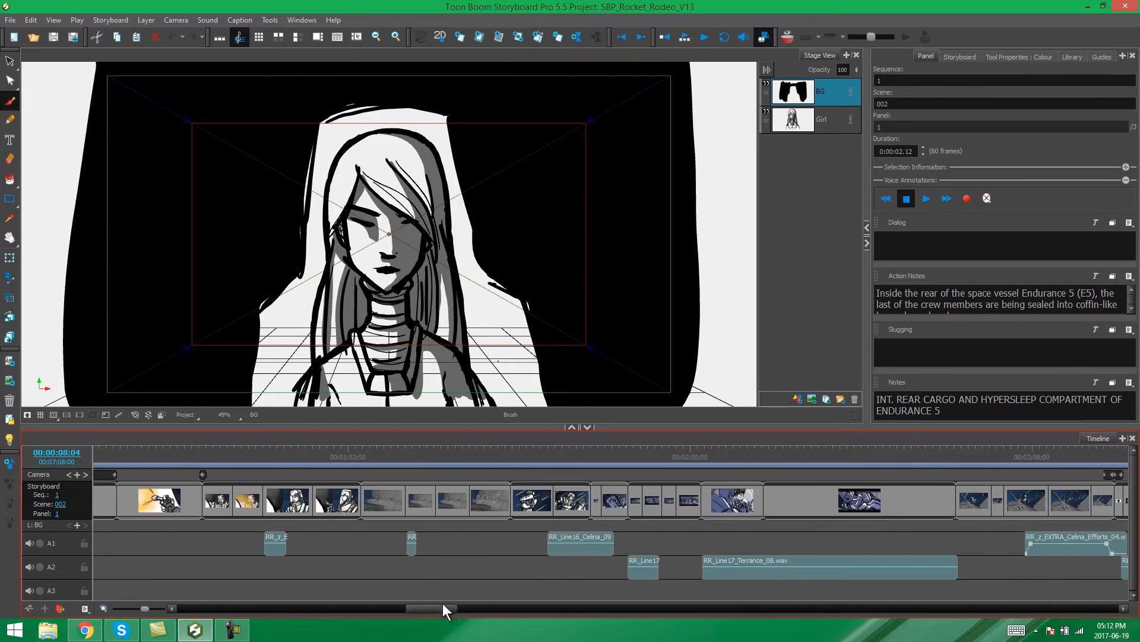
left_click(540, 498)
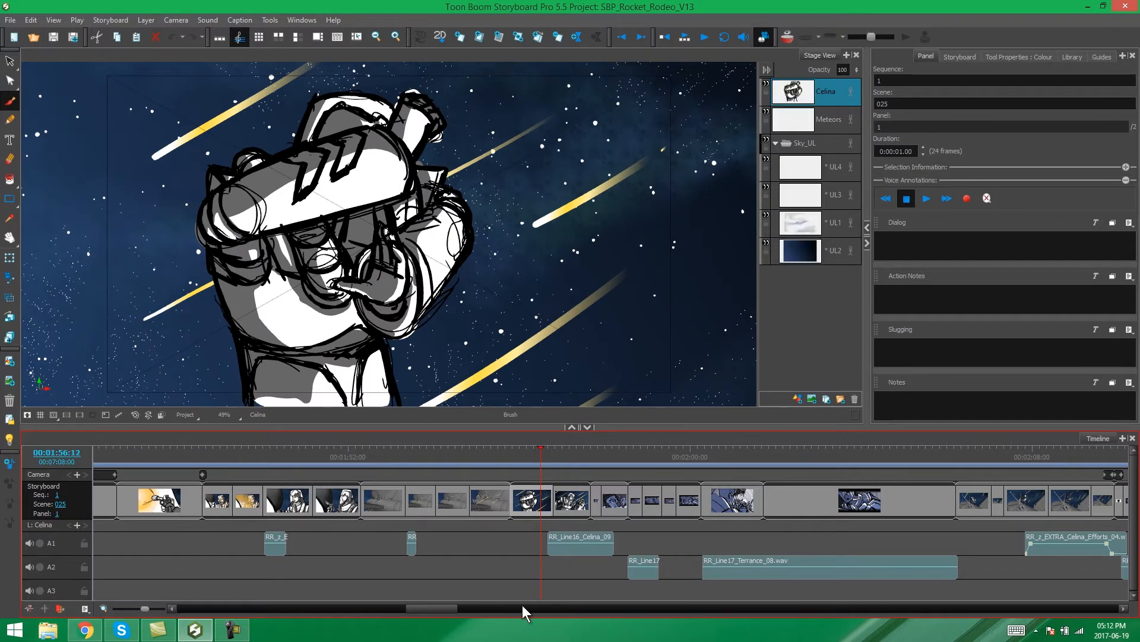
left_click_drag(432, 610, 754, 611)
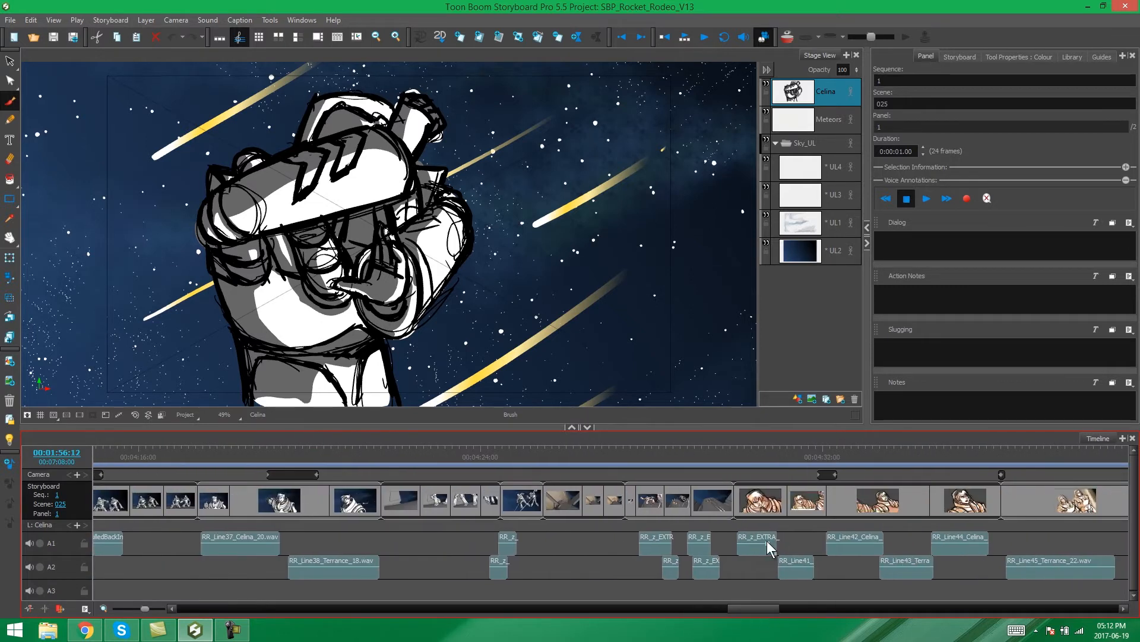
left_click(765, 501)
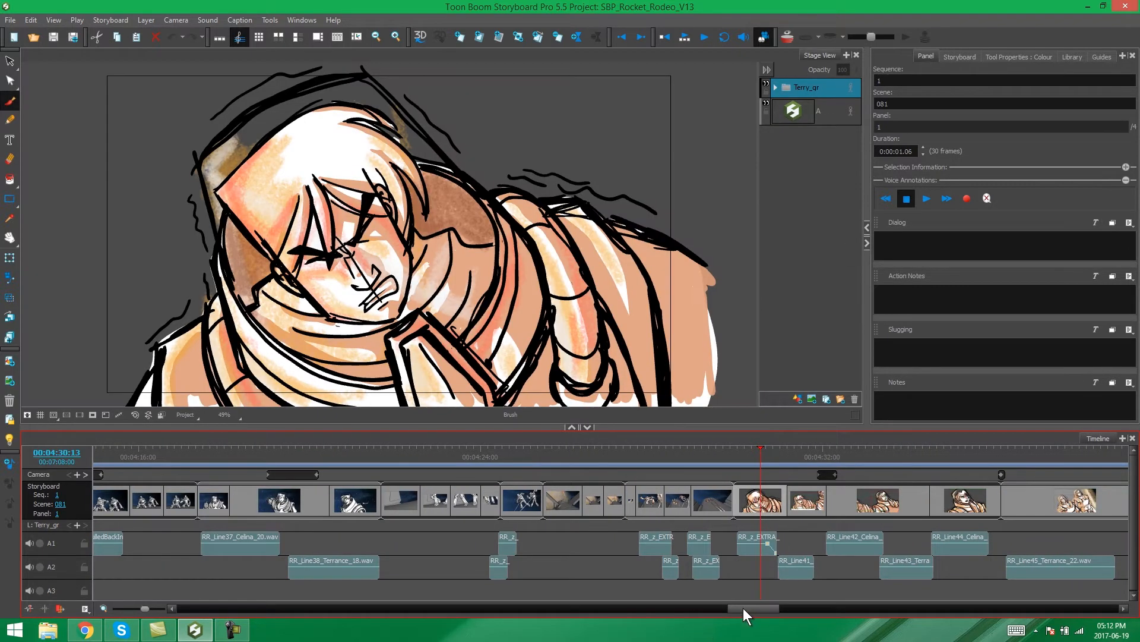
scroll(743, 608, "right", 4)
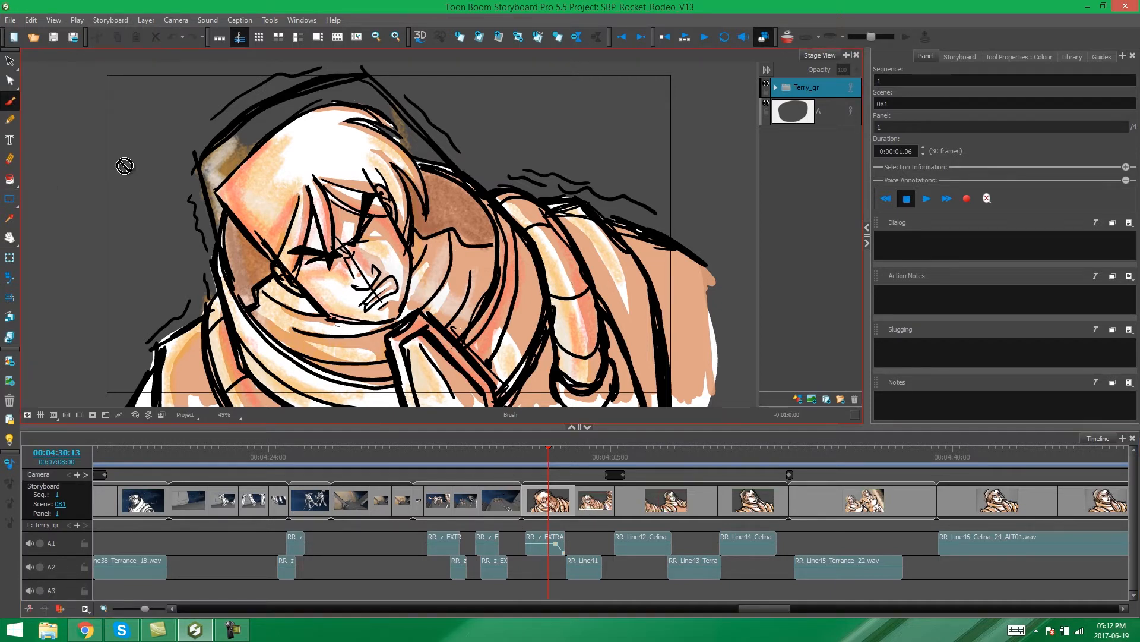
Start splitting the storyboard project at the selected panel.
left_click(15, 21)
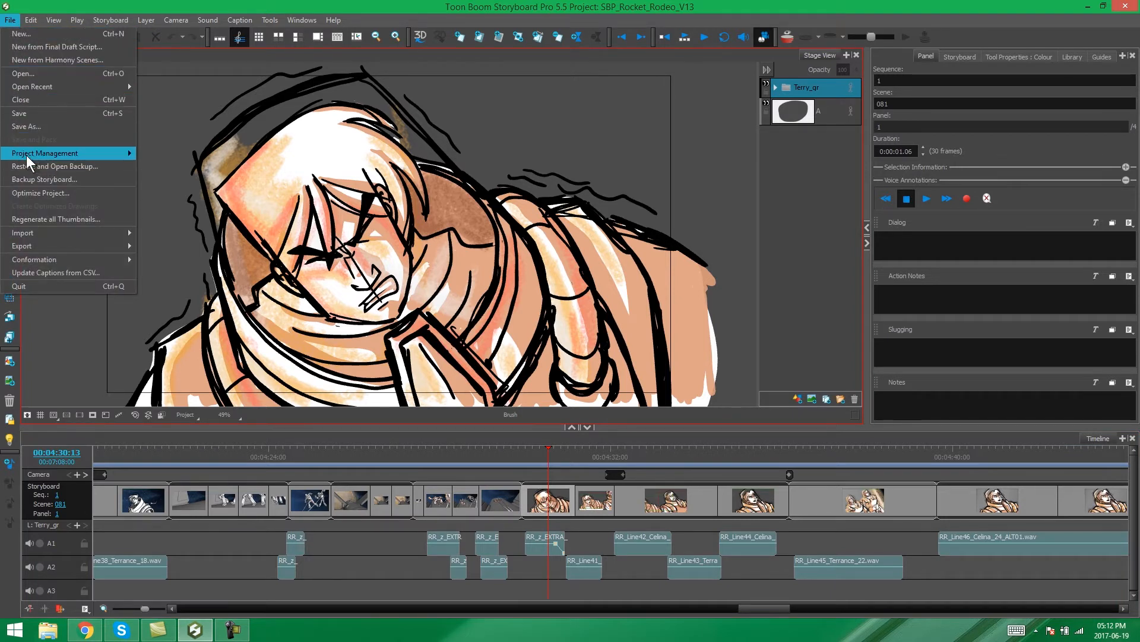
mouse_move(33, 154)
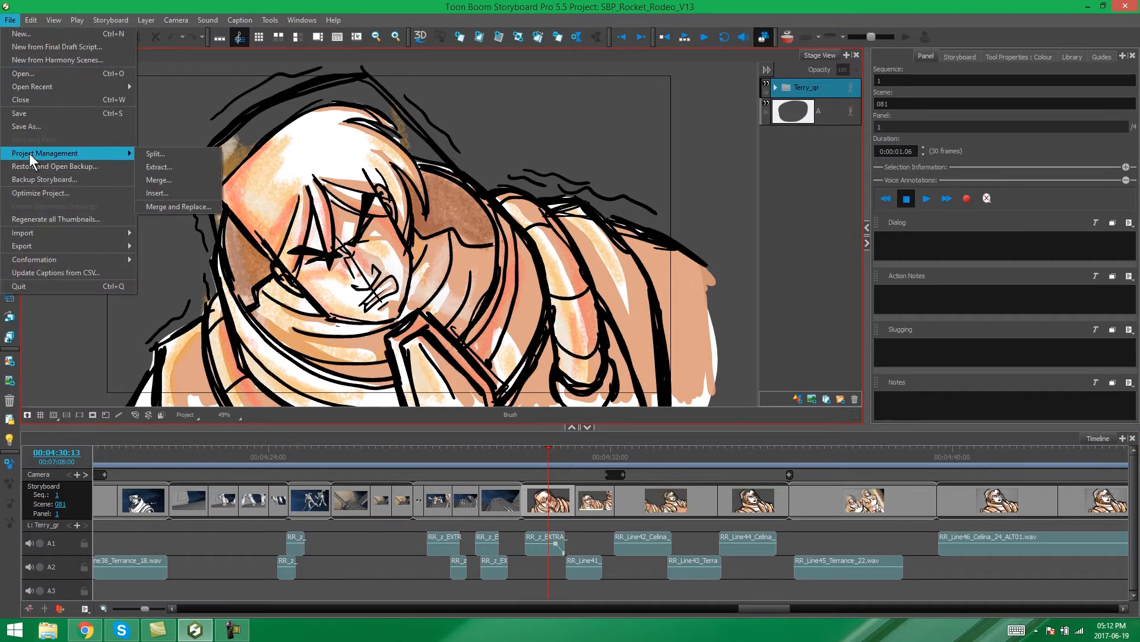
left_click(173, 155)
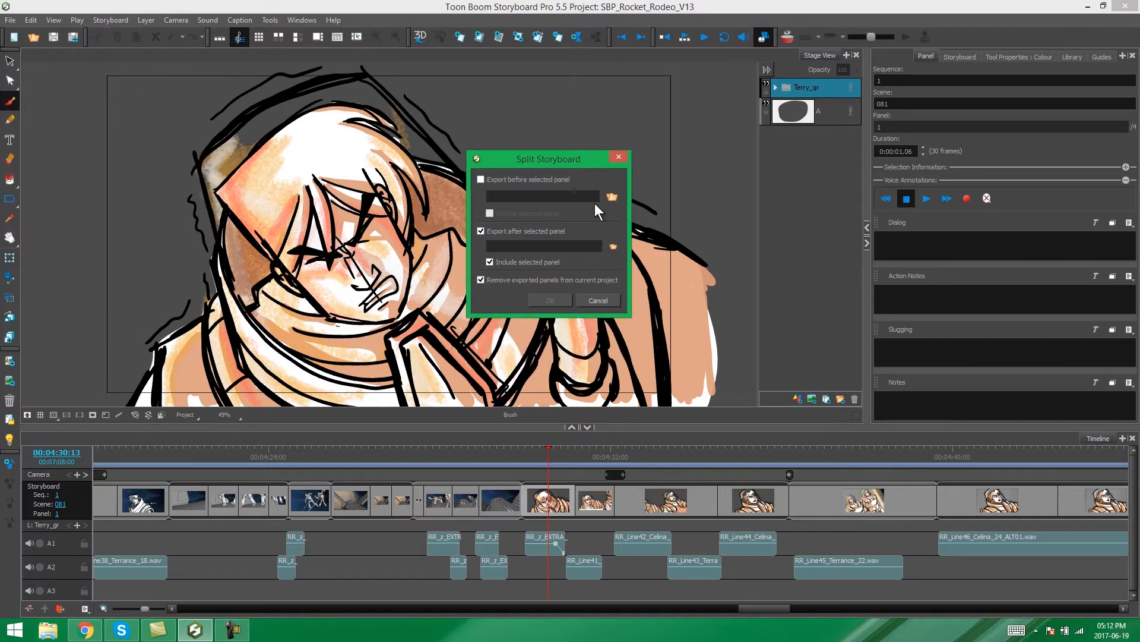
left_click(482, 179)
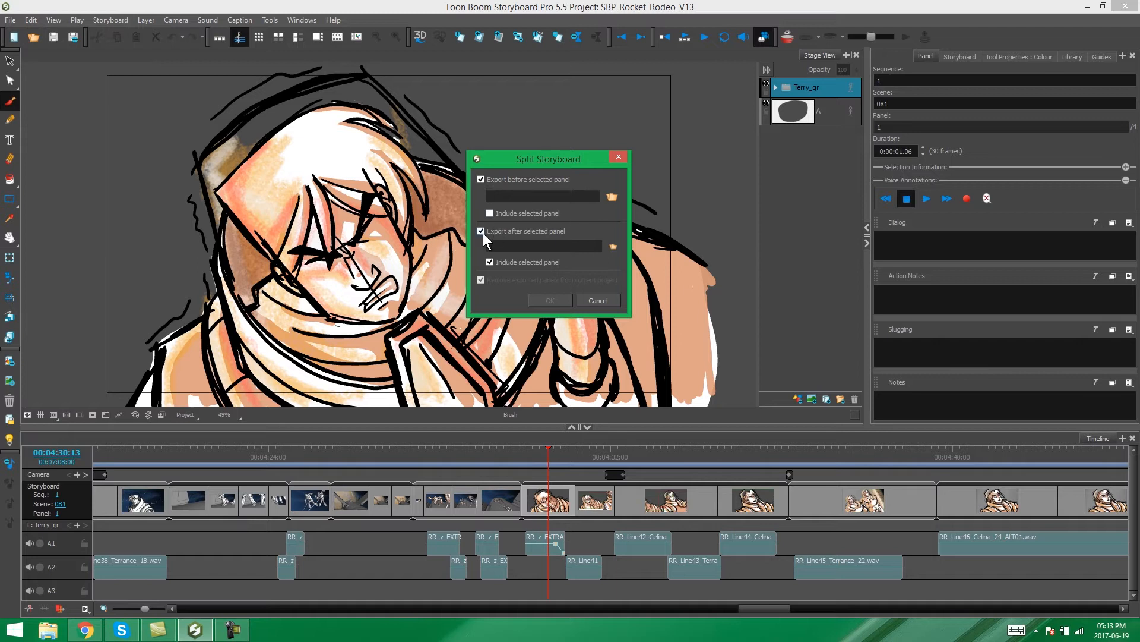
left_click(480, 179)
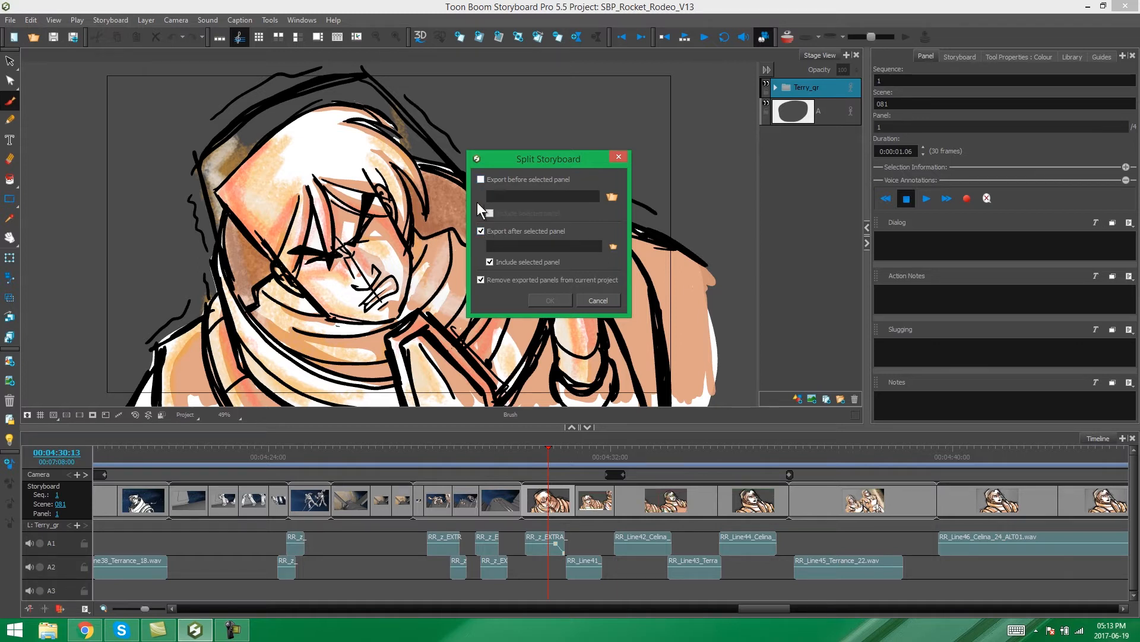
left_click(482, 178)
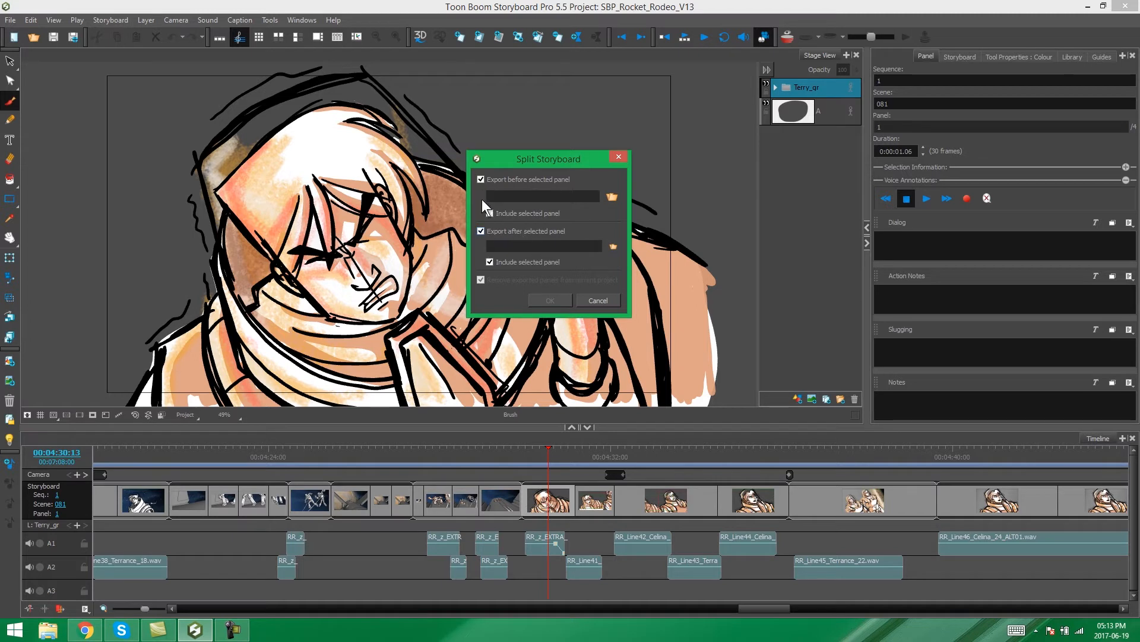
left_click(481, 179)
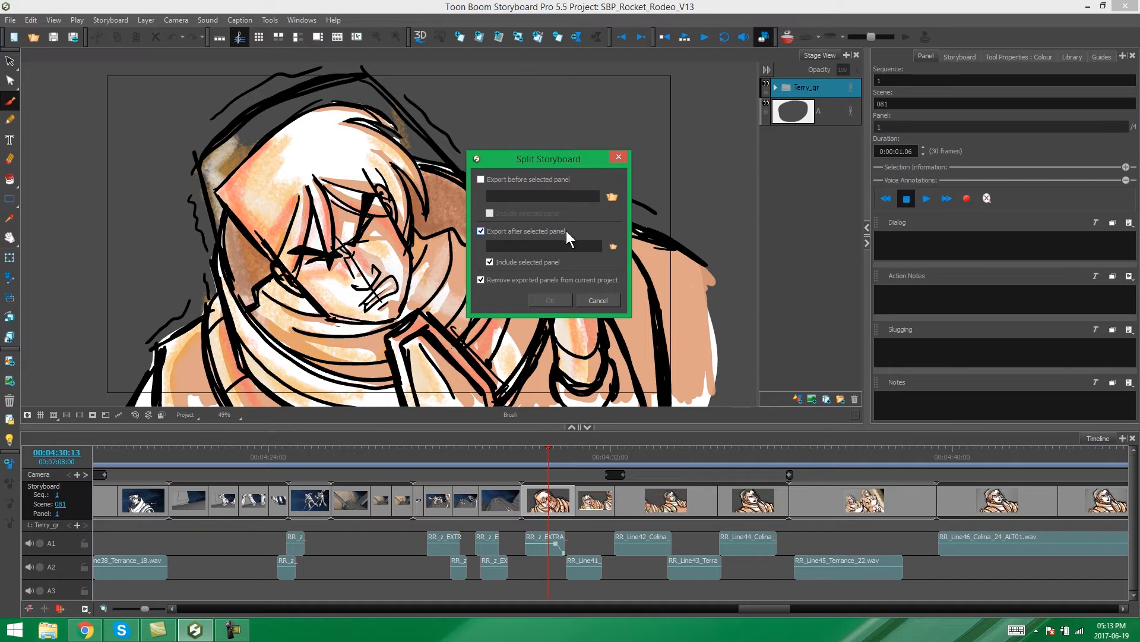
Split off the selected panel and everything after it into a new Desktop project named SBP_Rocket_Rodeo_V13_02, removing the exported panels from the current project.
left_click(613, 246)
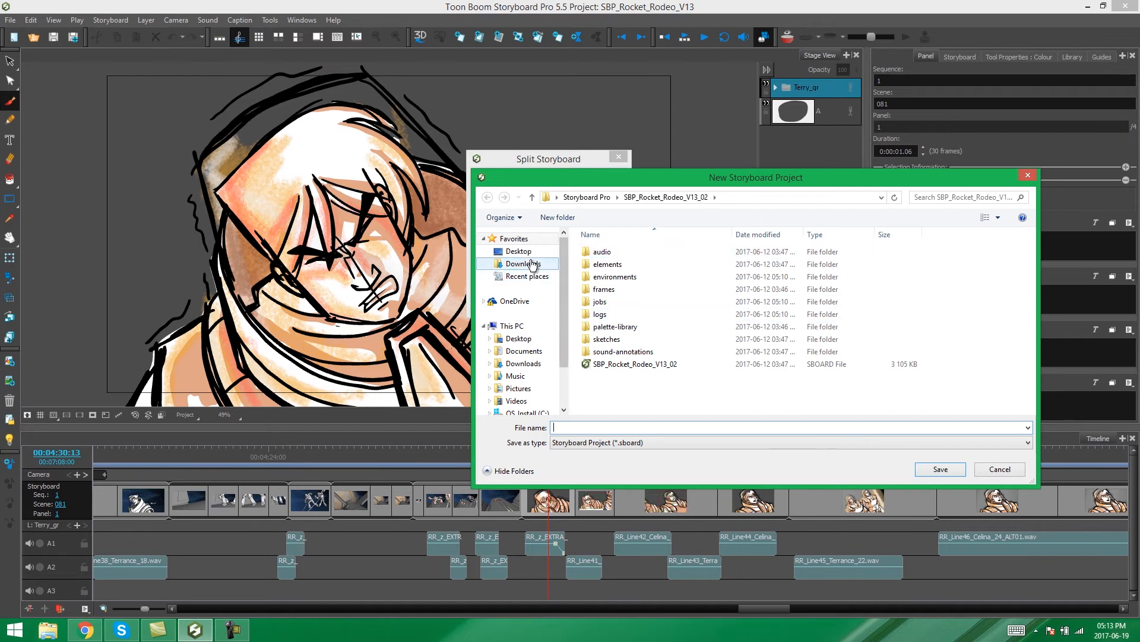
left_click(519, 252)
left_click(594, 427)
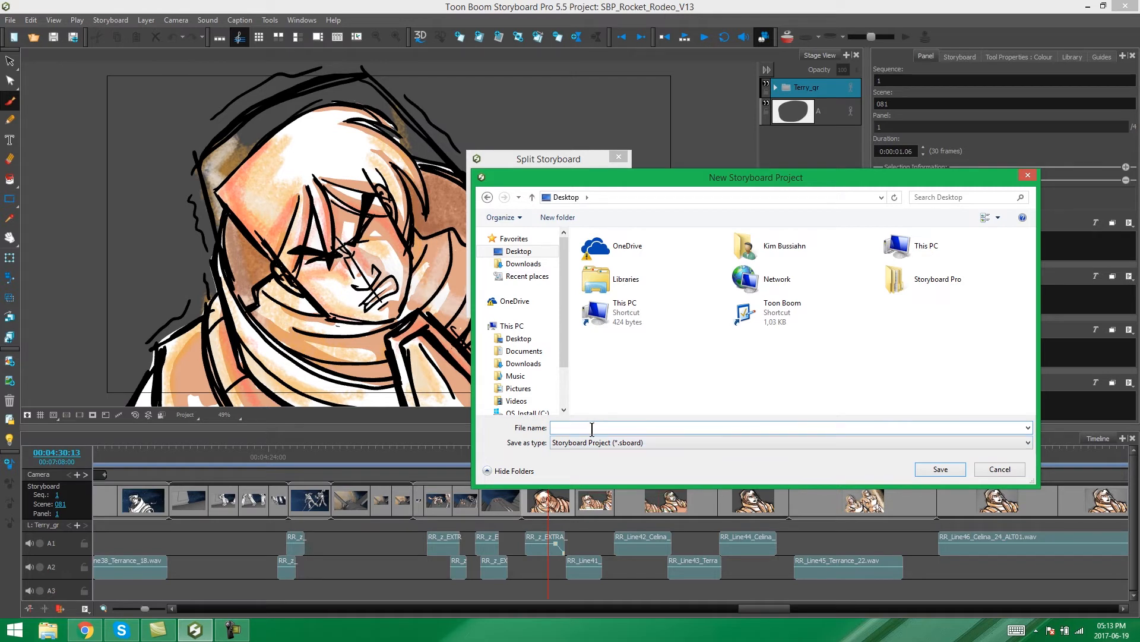
type("S")
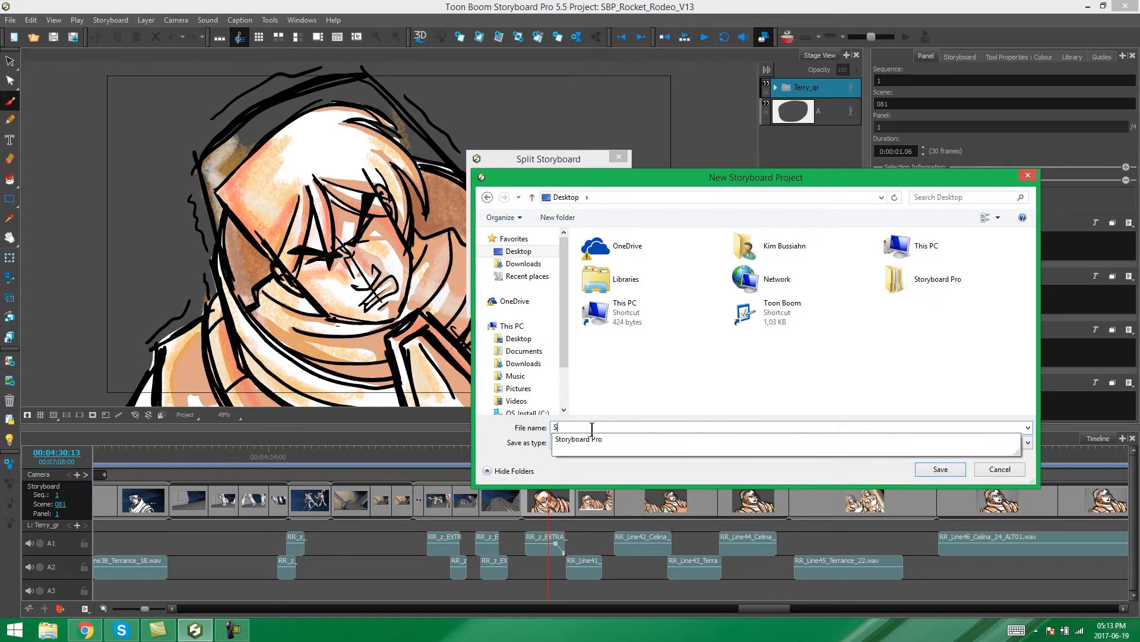
type("BP_Rocket_Rodeo_V13_01")
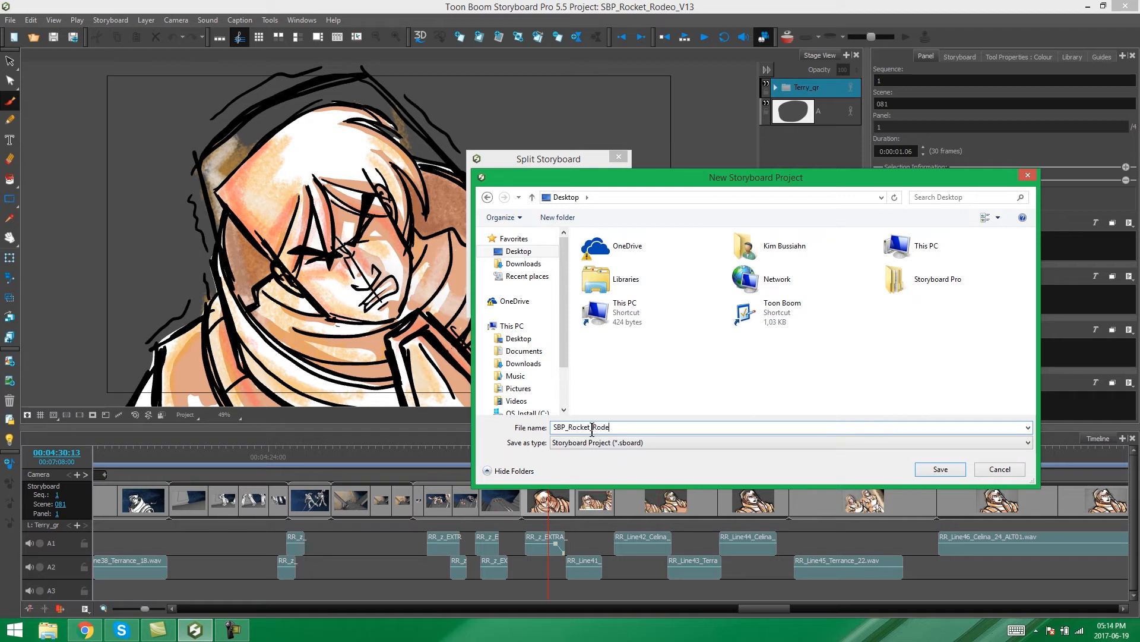
key("BackSpace")
key("BackSpace")
type("02")
left_click(940, 469)
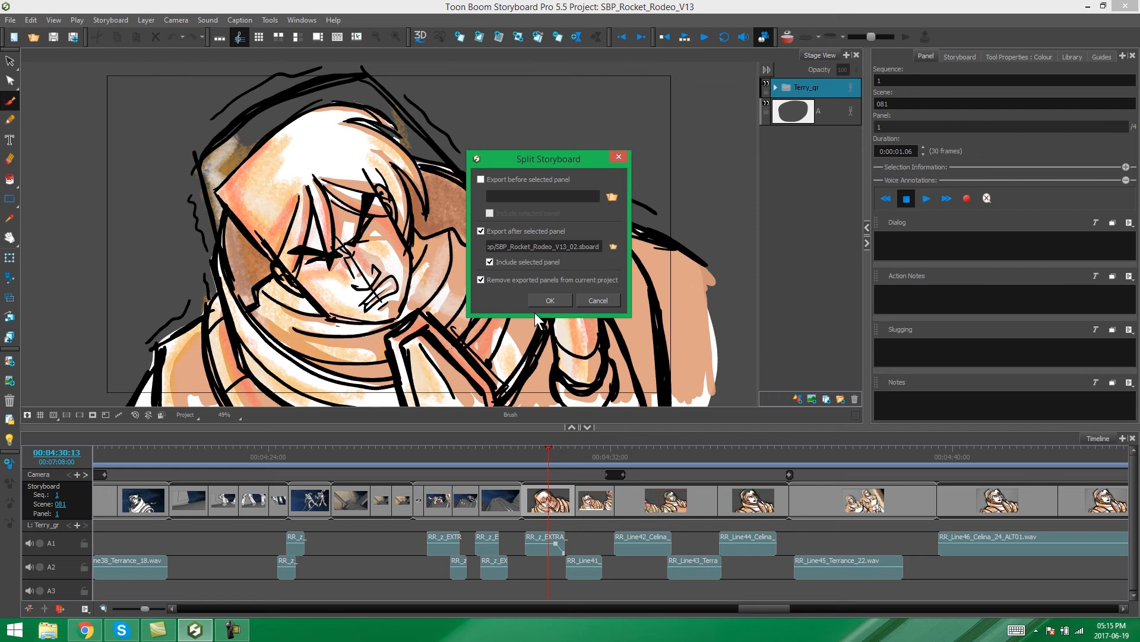
left_click(546, 303)
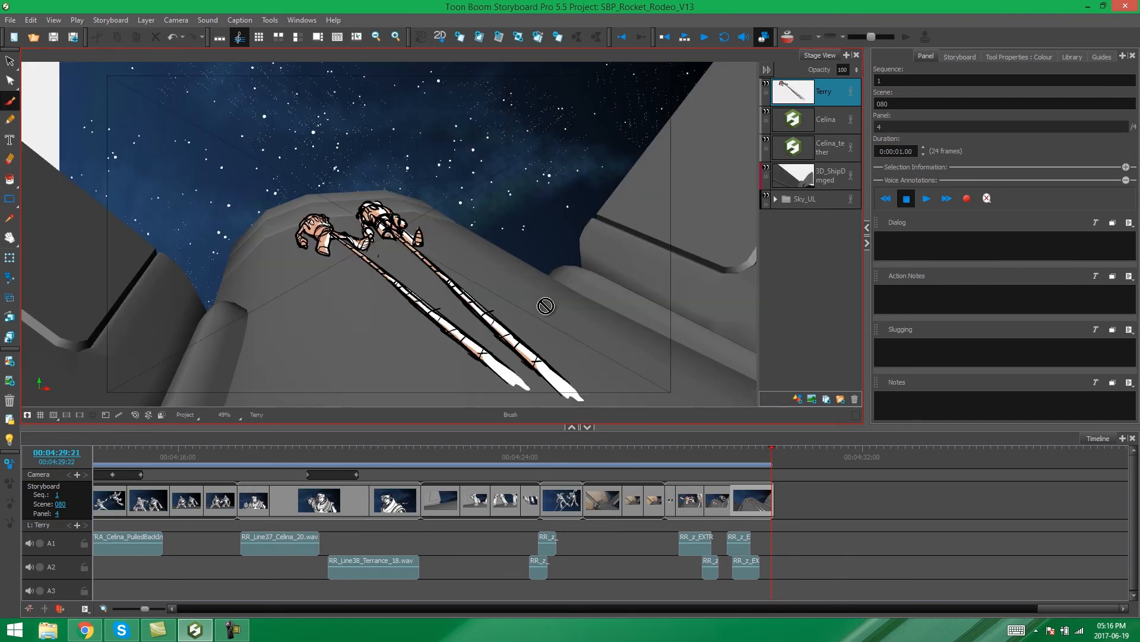
Check the end and earlier parts of the original project's timeline after the split.
left_click(785, 505)
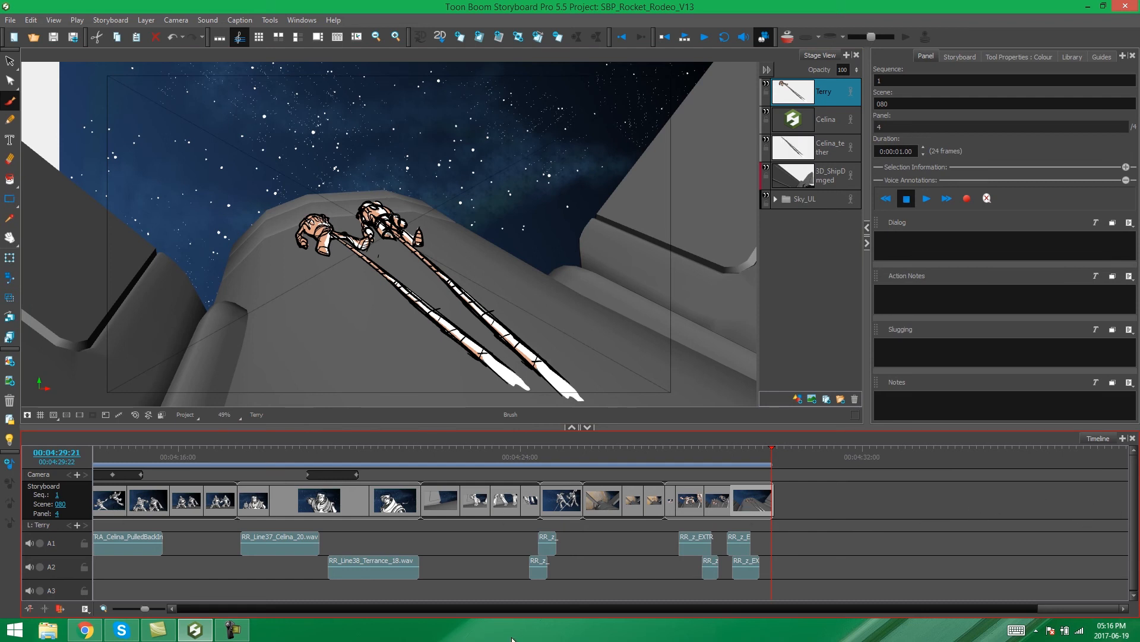
left_click(924, 609)
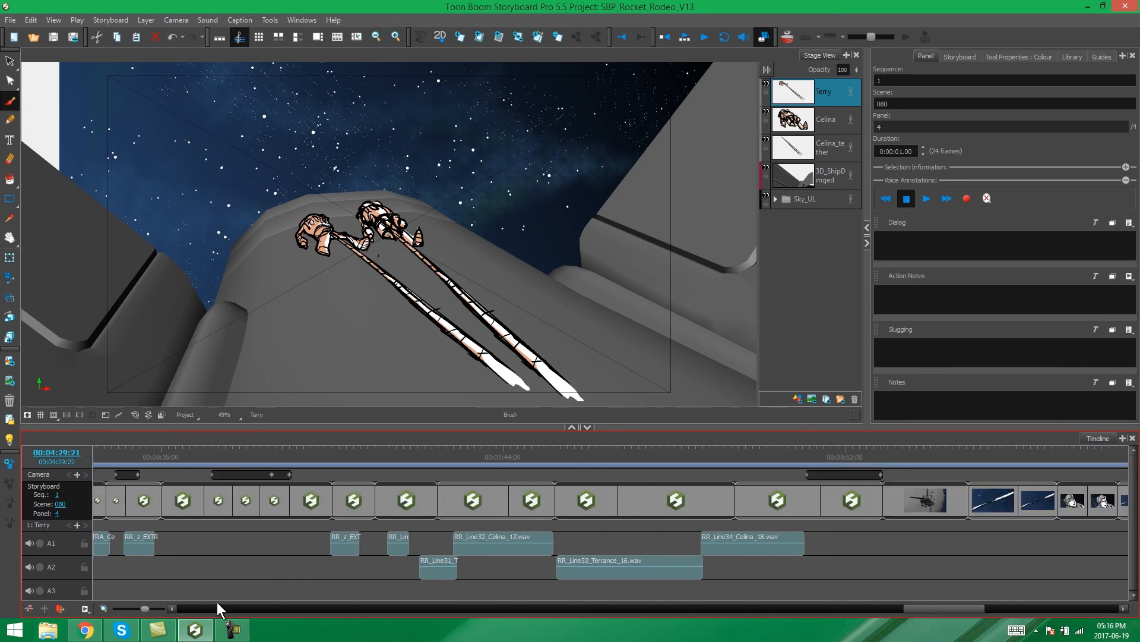
left_click(186, 609)
Open the exported SBP_Rocket_Rodeo_V13_02 project from its folder on the desktop and view its first panel.
left_click(194, 629)
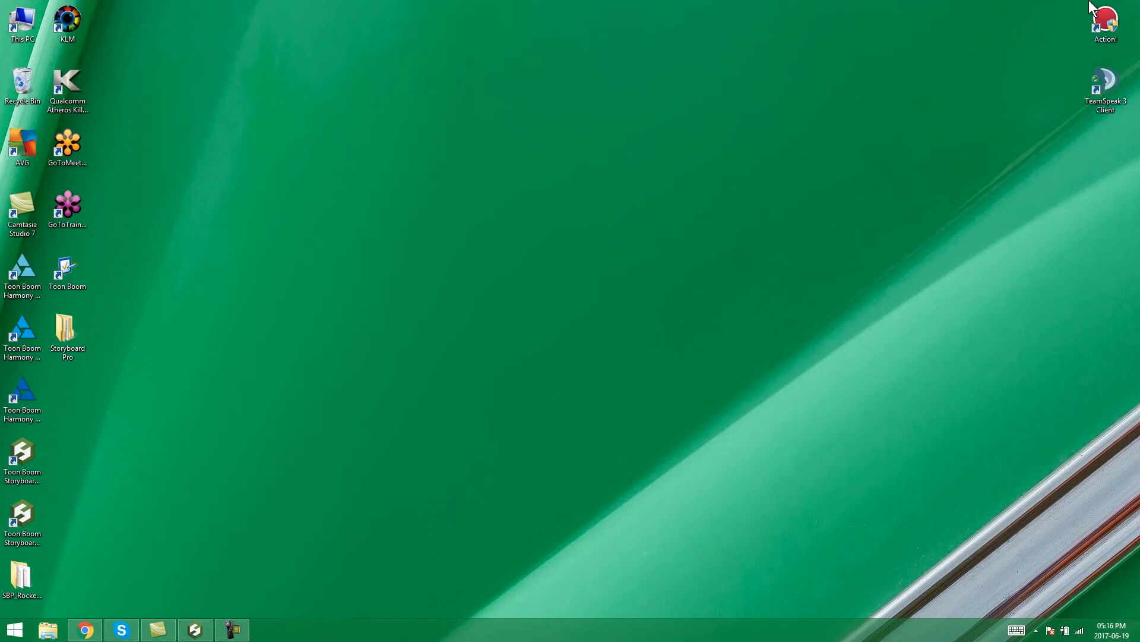
left_click_drag(33, 576, 347, 254)
double_click(346, 285)
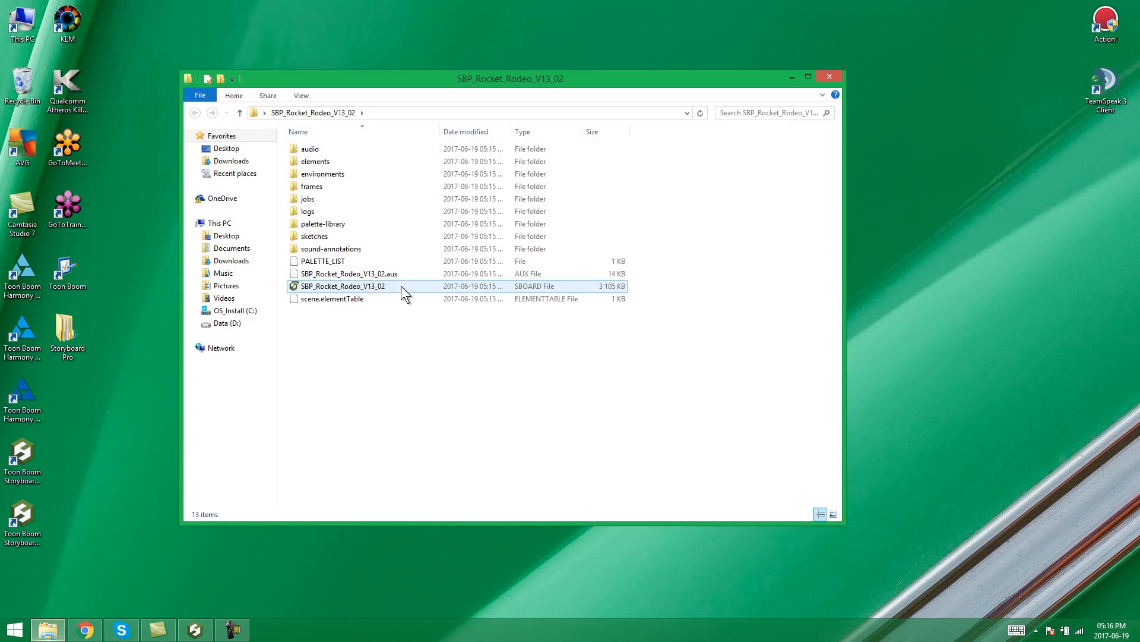
left_click(338, 288)
double_click(339, 288)
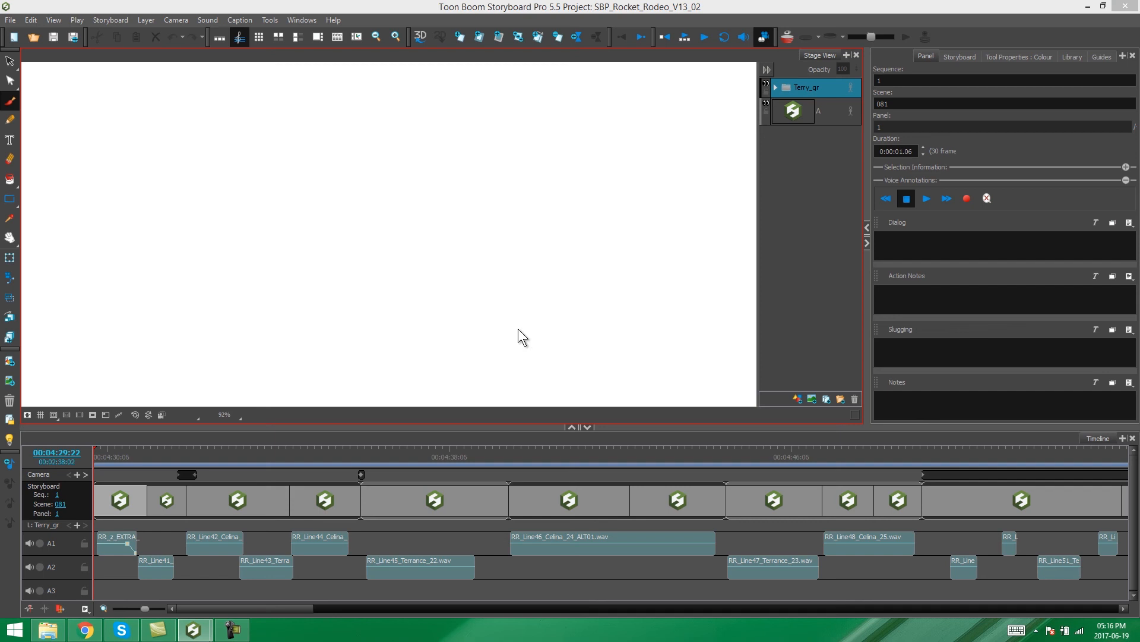
left_click(119, 525)
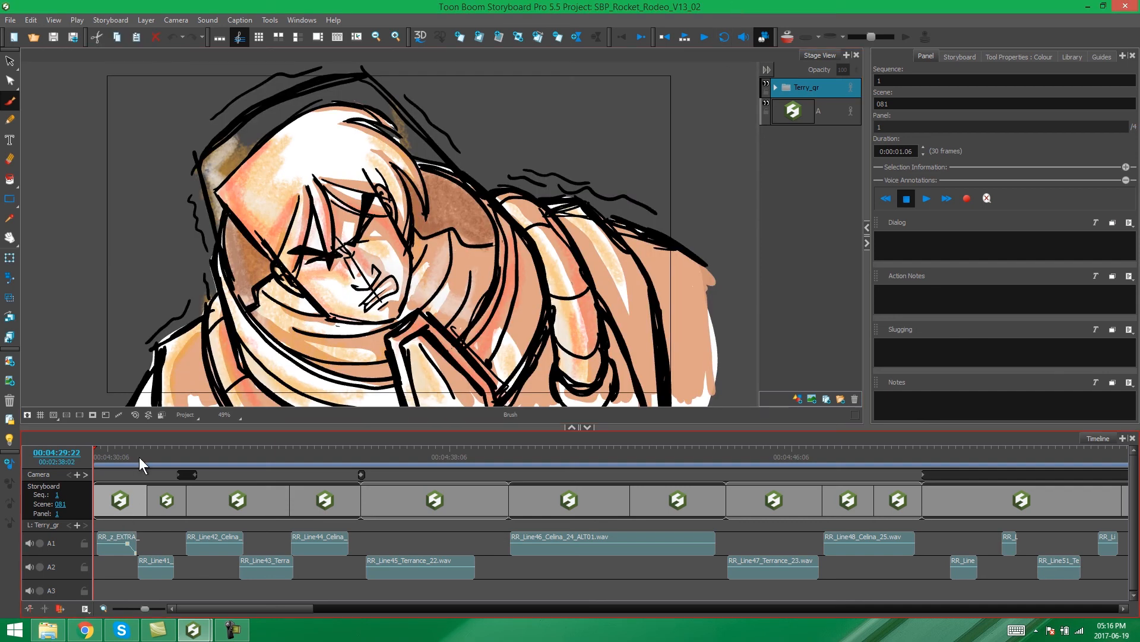